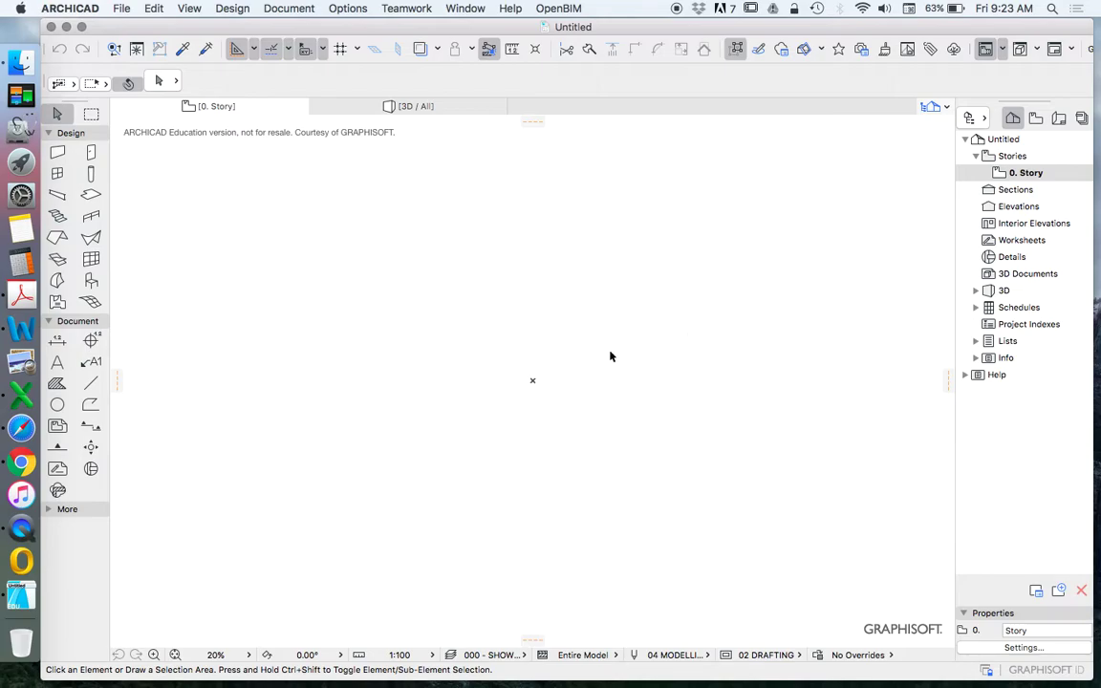
# - Open Story Settings from story 0 and insert five stories above it, each 3100 high
pyautogui.rightClick(1008, 173)
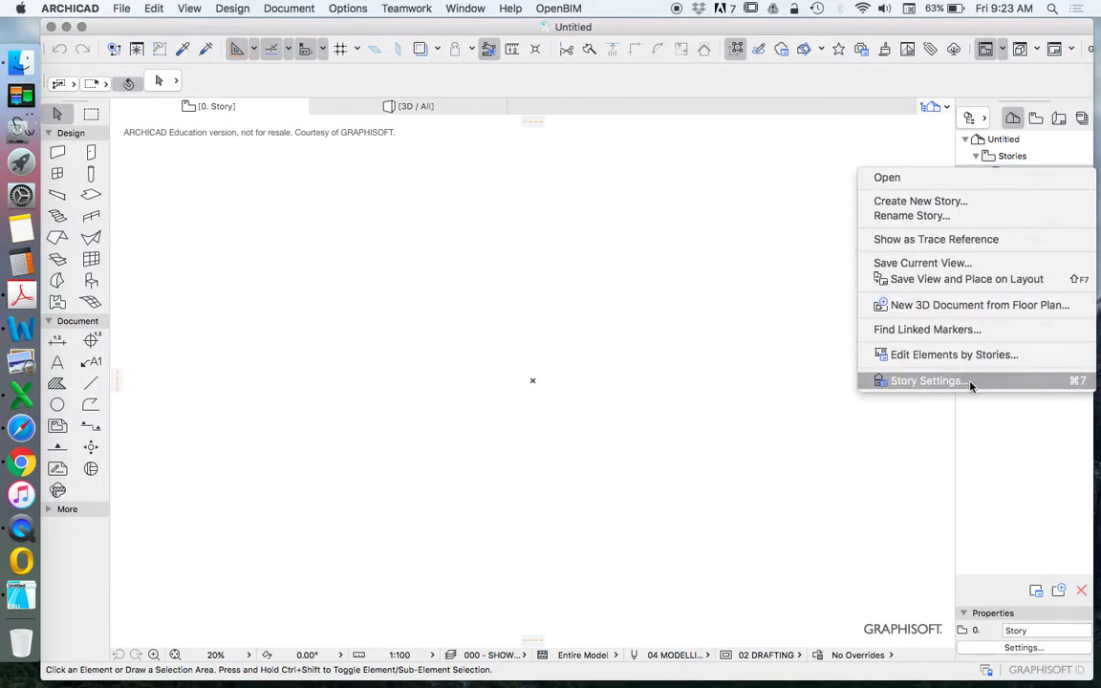
pyautogui.click(970, 382)
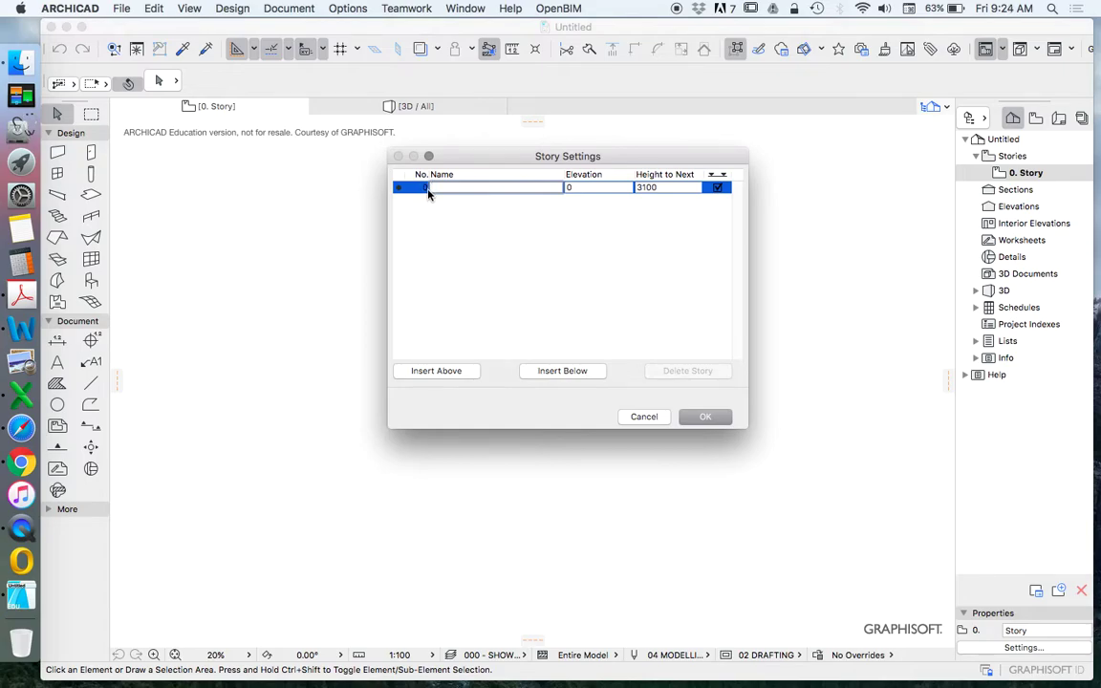
pyautogui.click(436, 371)
pyautogui.click(437, 372)
pyautogui.click(438, 372)
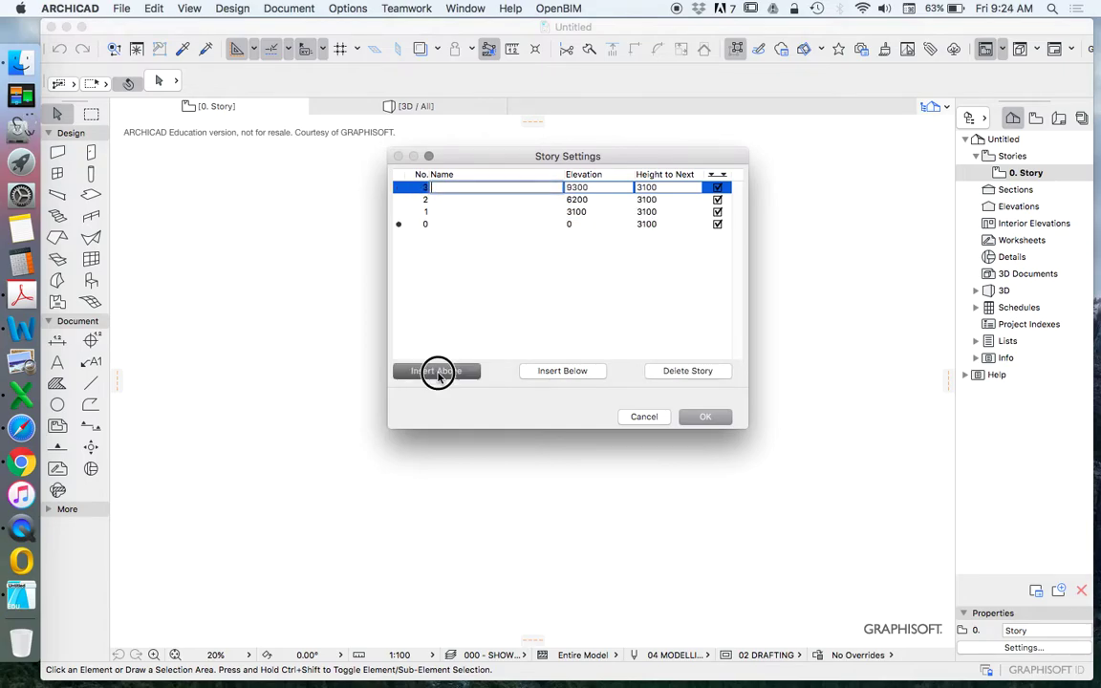
pyautogui.click(436, 371)
pyautogui.click(438, 373)
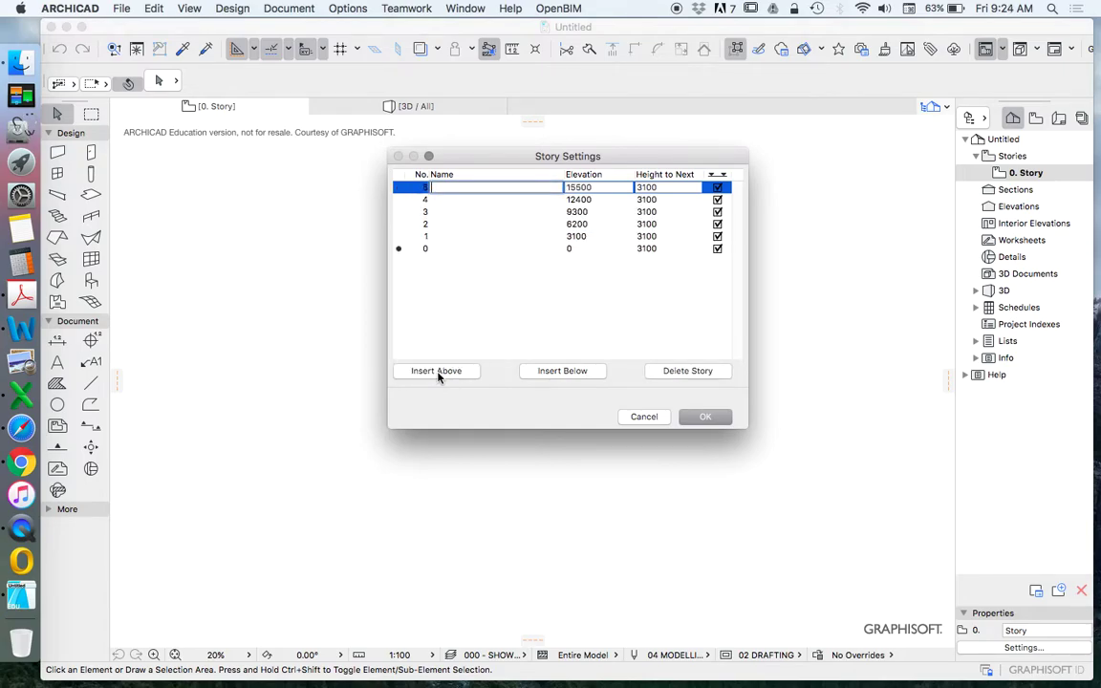
pyautogui.click(447, 250)
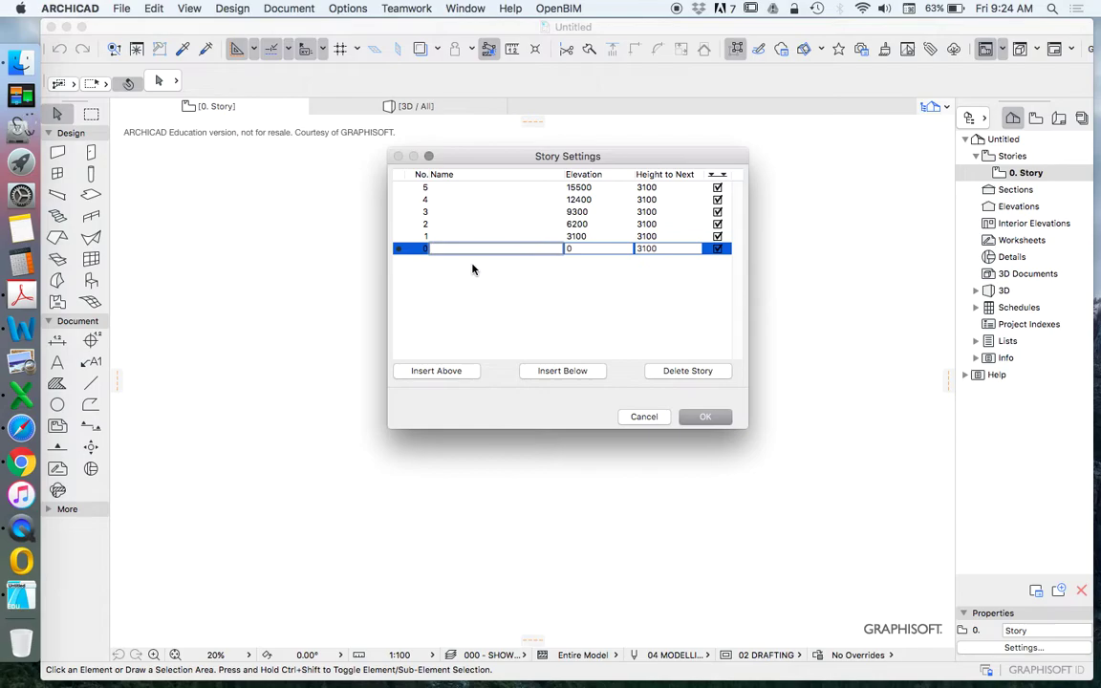
# - Name story 0 DATUM, replacing a mistyped entry, then type FOUNDATIONS for story 1
pyautogui.write('AHD')
pyautogui.moveTo(465, 252); pyautogui.dragTo(413, 252)
pyautogui.write('DATUM')
pyautogui.click(472, 236)
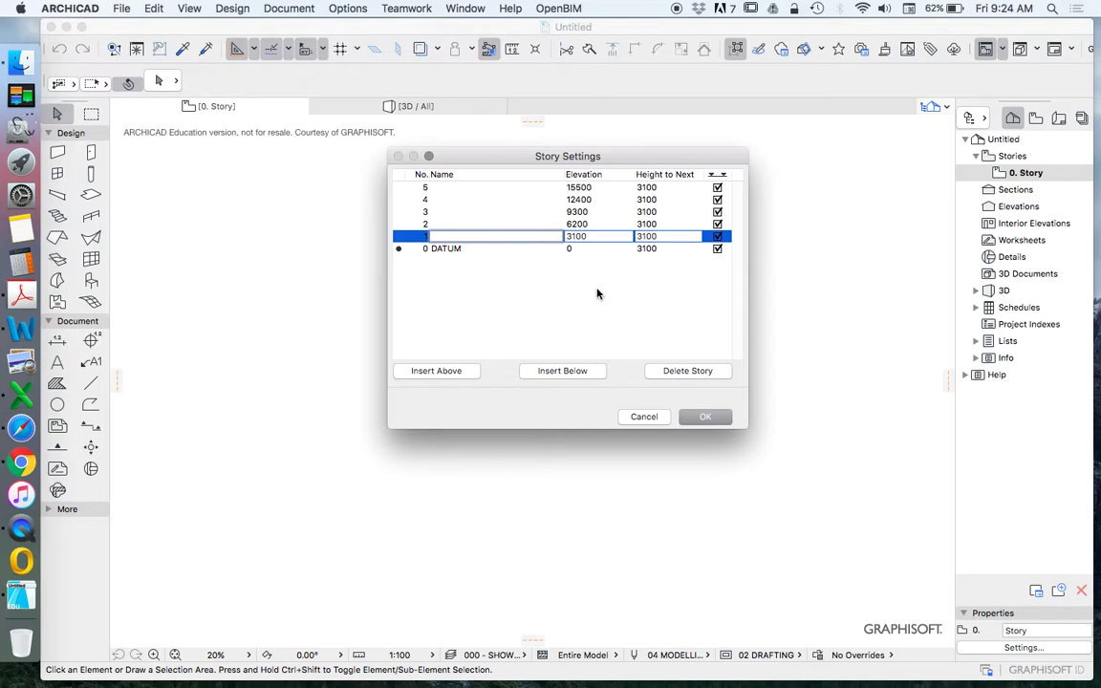
pyautogui.write('FOUNDATIONS')
# - Commit the FOUNDATIONS name by moving on to story 2's Name field
pyautogui.click(457, 223)
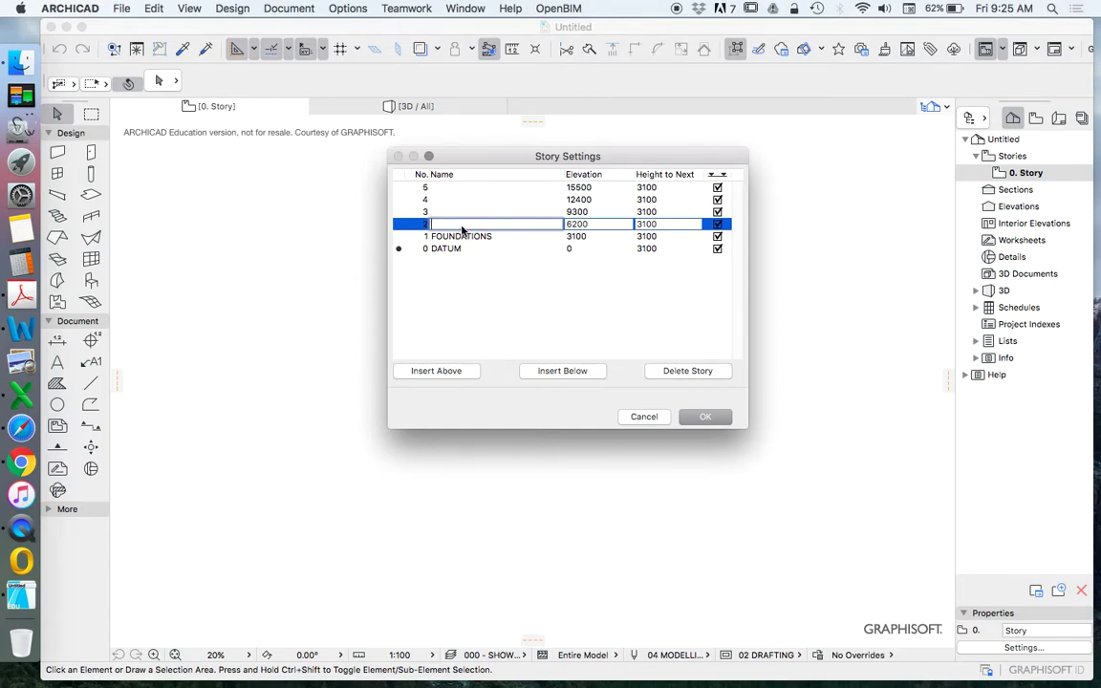
# - Name story 2 SUB FLOOR and story 3 LOBBY, correcting a mistyped name
pyautogui.write('SUB FLOOR')
pyautogui.click(459, 211)
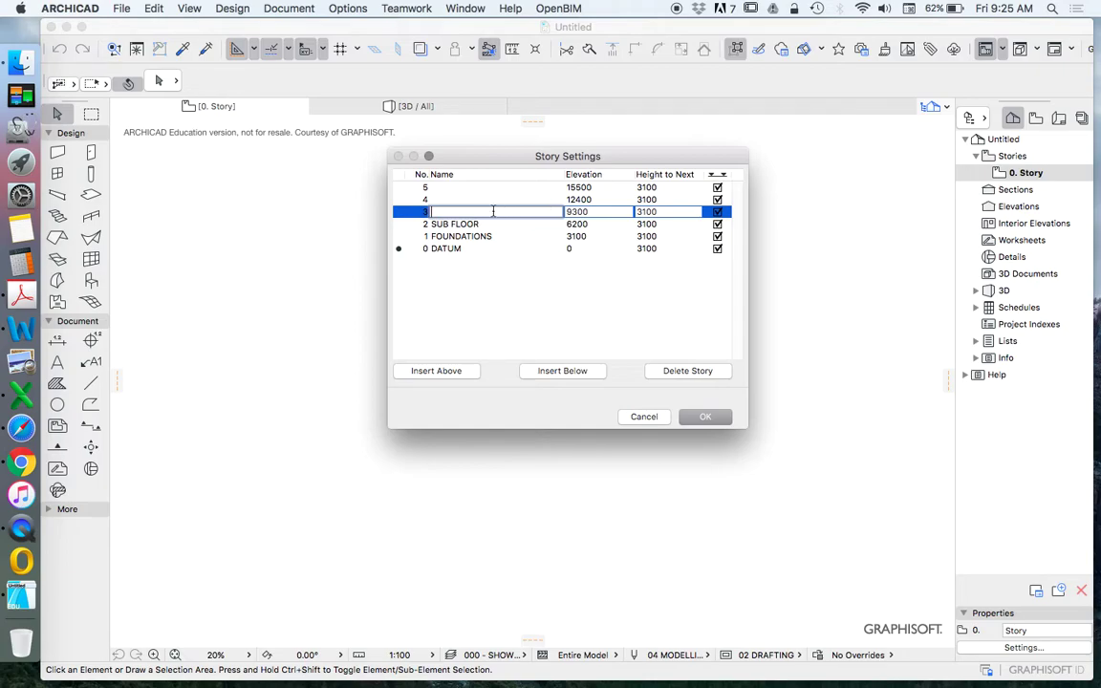
pyautogui.write('LOBBY')
# - Name story 4 MID RISE and story 5 HIGH RISE
pyautogui.click(462, 198)
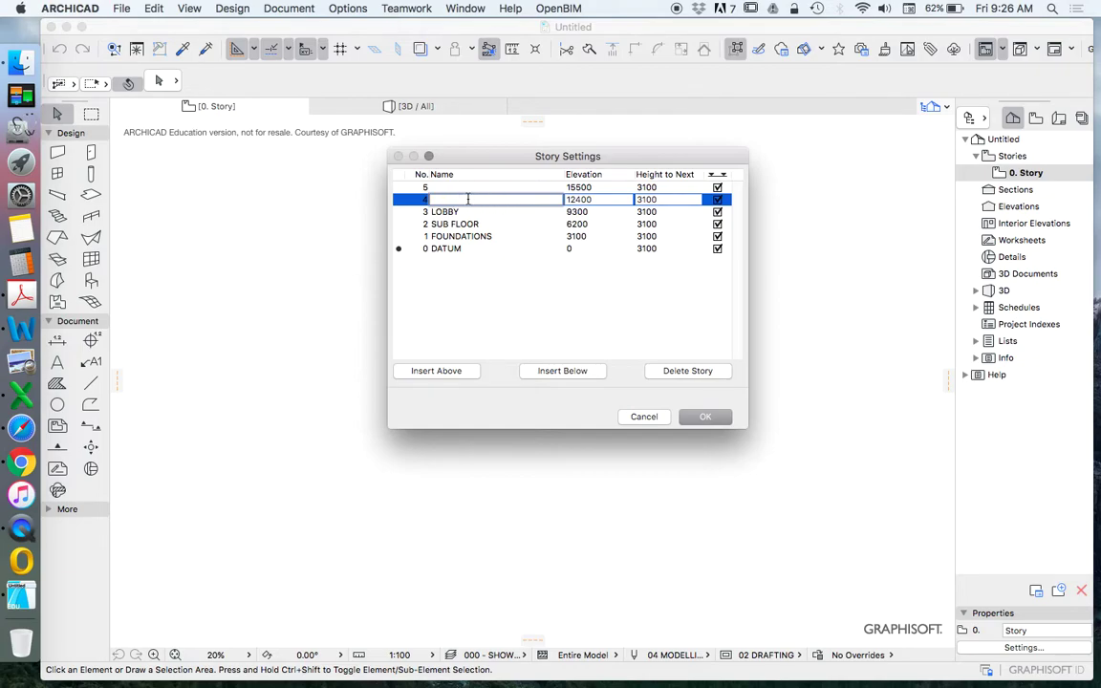
pyautogui.write('MID RISE')
pyautogui.click(455, 188)
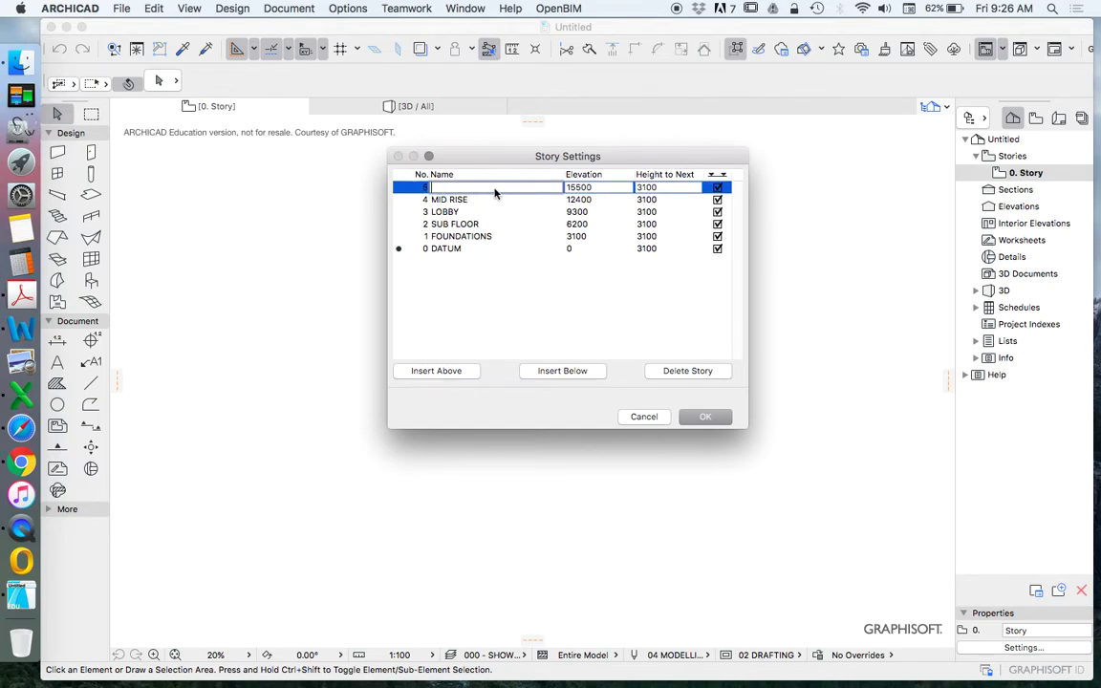
pyautogui.write('HIGH RISE')
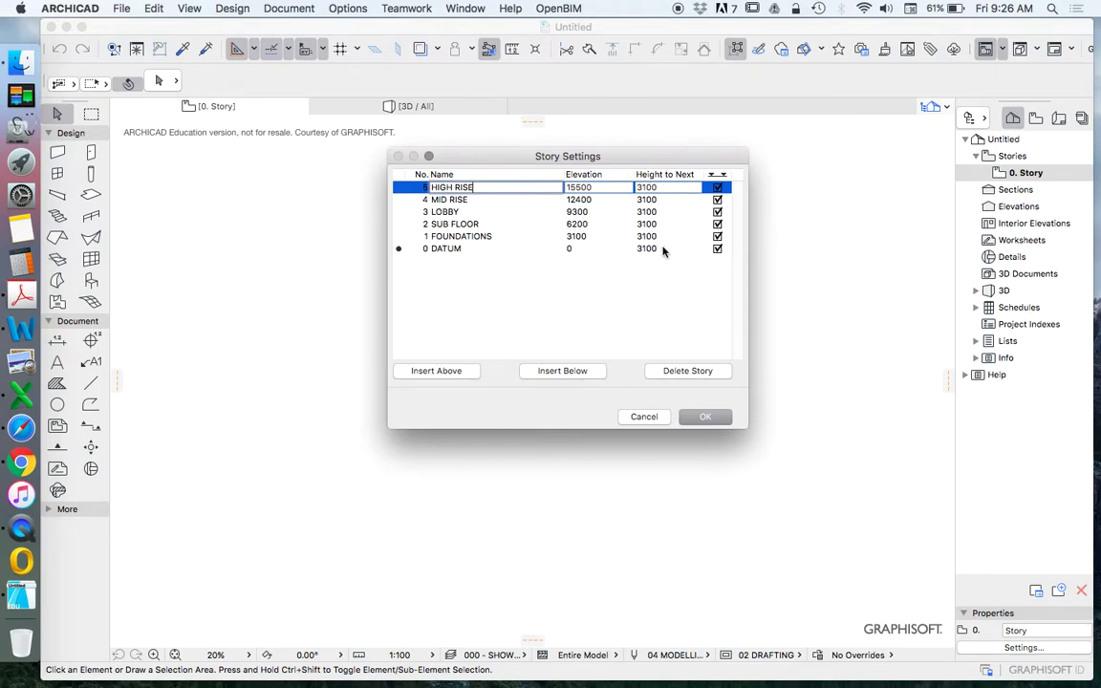
pyautogui.click(664, 250)
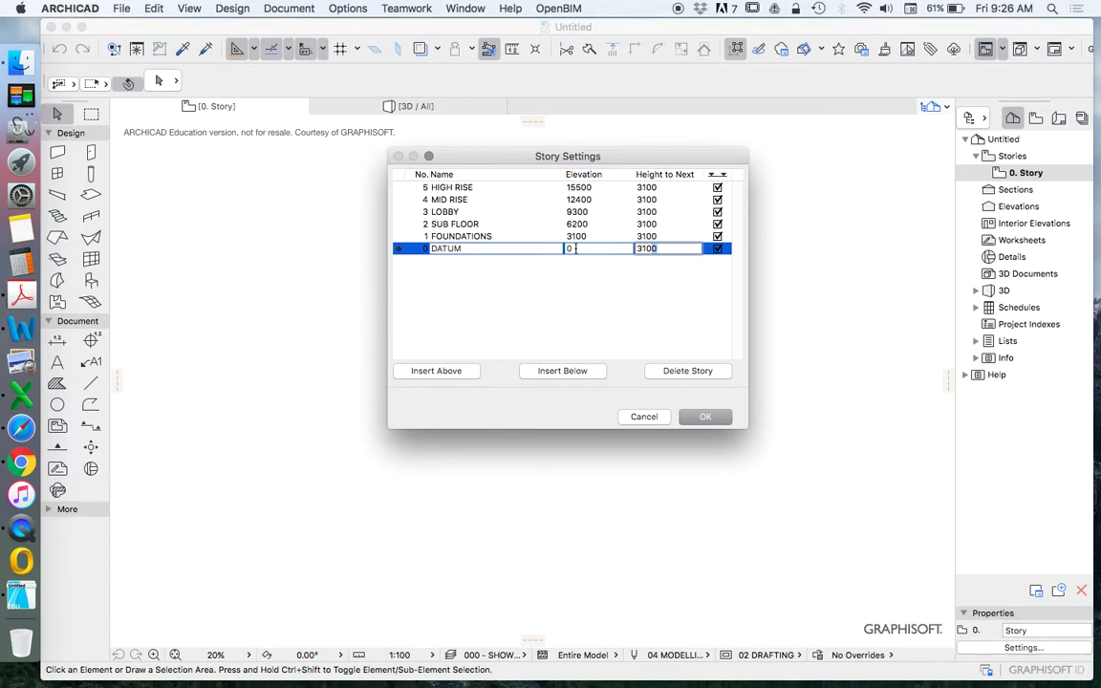
# - Set DATUM's height to next to 0
pyautogui.click(663, 249)
pyautogui.moveTo(663, 248); pyautogui.dragTo(623, 247)
pyautogui.write('0')
pyautogui.click(658, 237)
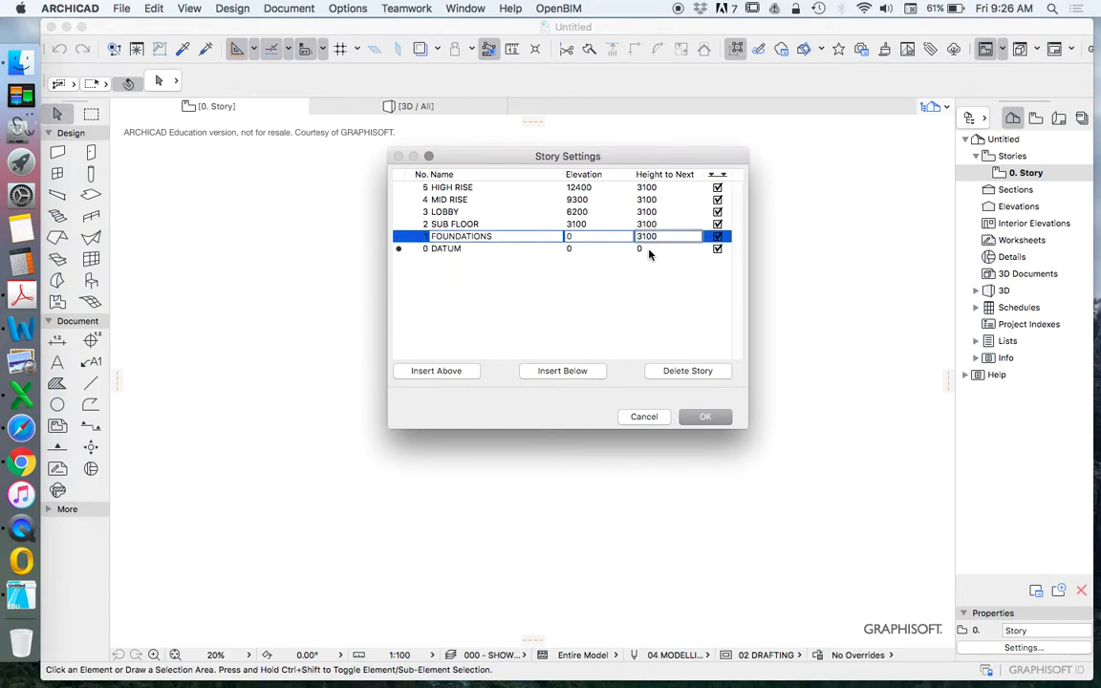
pyautogui.click(654, 251)
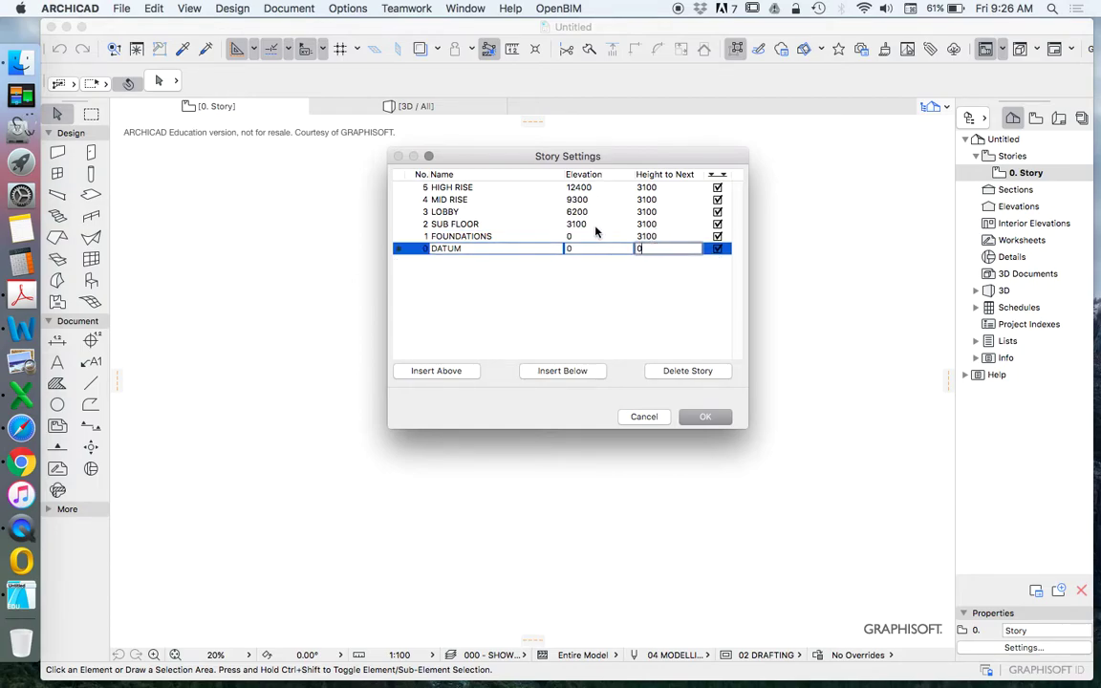
# - Select FOUNDATIONS' 3100 height-to-next value for replacement
pyautogui.click(661, 237)
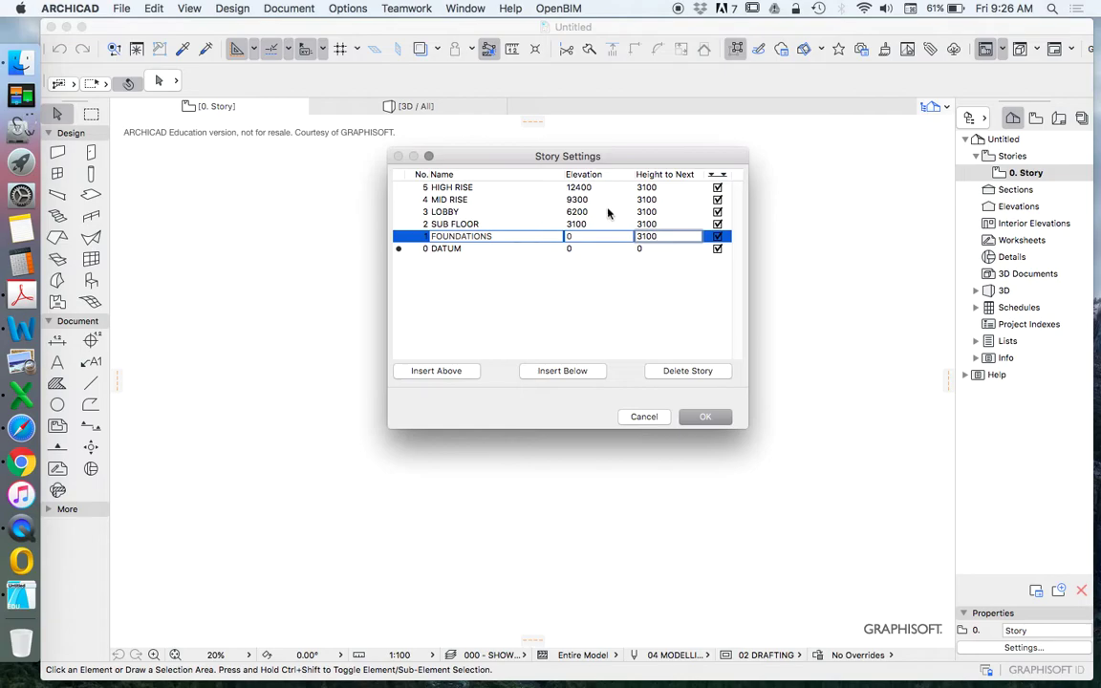
pyautogui.moveTo(663, 236); pyautogui.dragTo(626, 239)
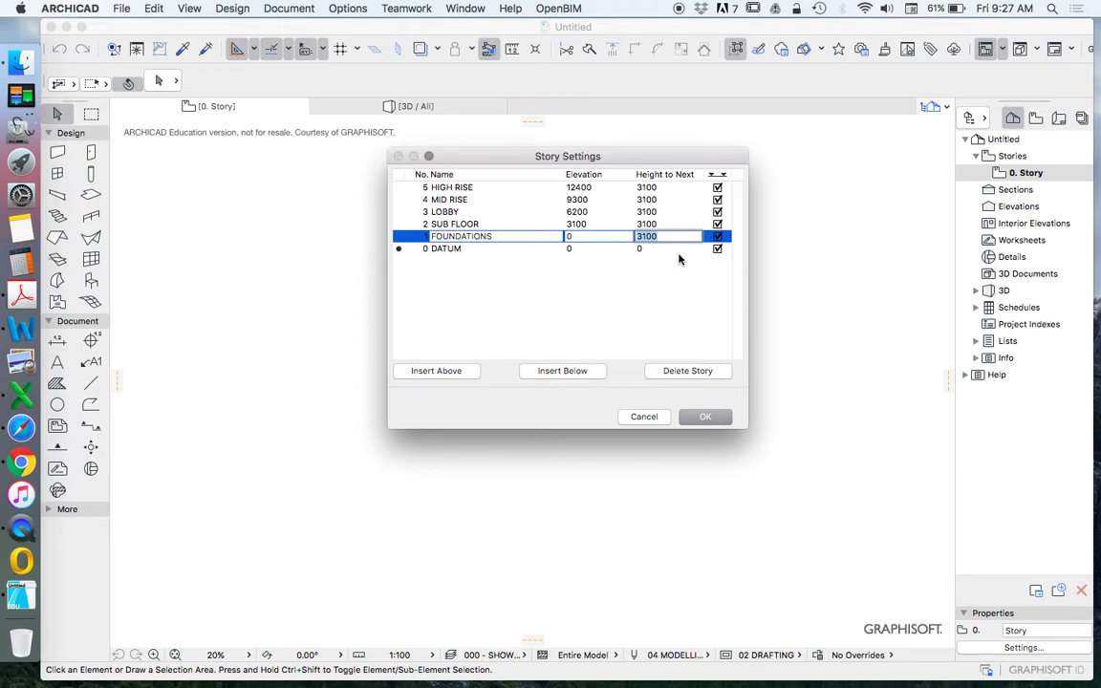
pyautogui.click(672, 237)
pyautogui.moveTo(677, 240); pyautogui.dragTo(638, 241)
# - Set heights to next of 30000 for FOUNDATIONS and 3000 for SUB FLOOR
pyautogui.click(670, 236)
pyautogui.doubleClick(639, 237)
pyautogui.write('30000')
pyautogui.click(651, 222)
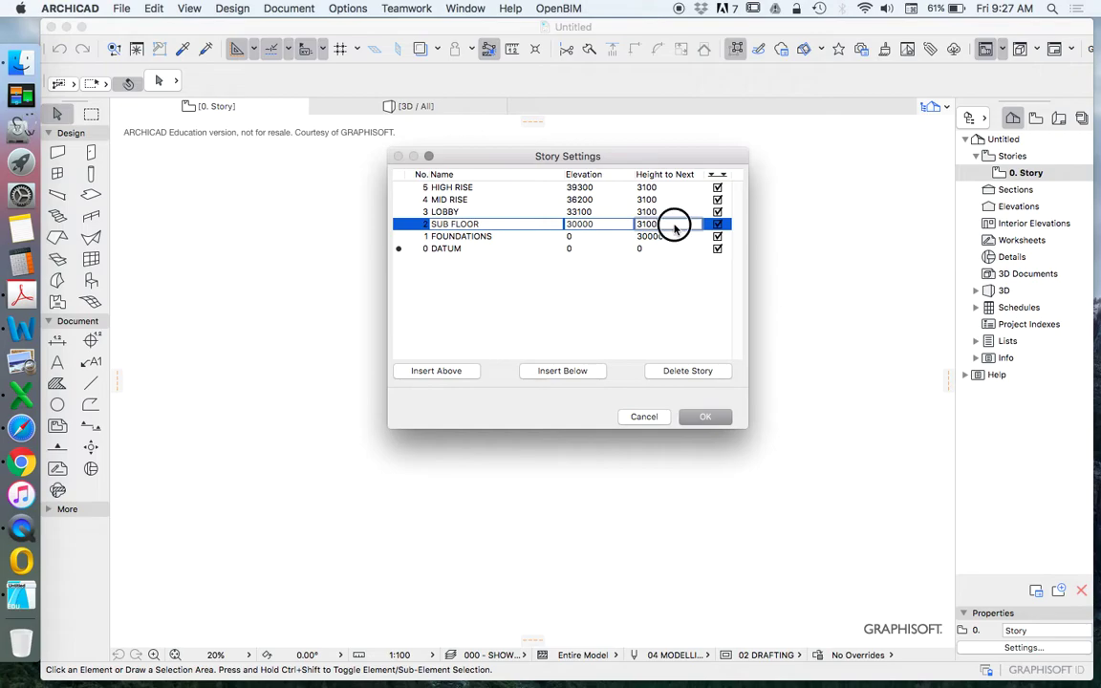
pyautogui.doubleClick(674, 227)
pyautogui.write('300')
pyautogui.press('Up')
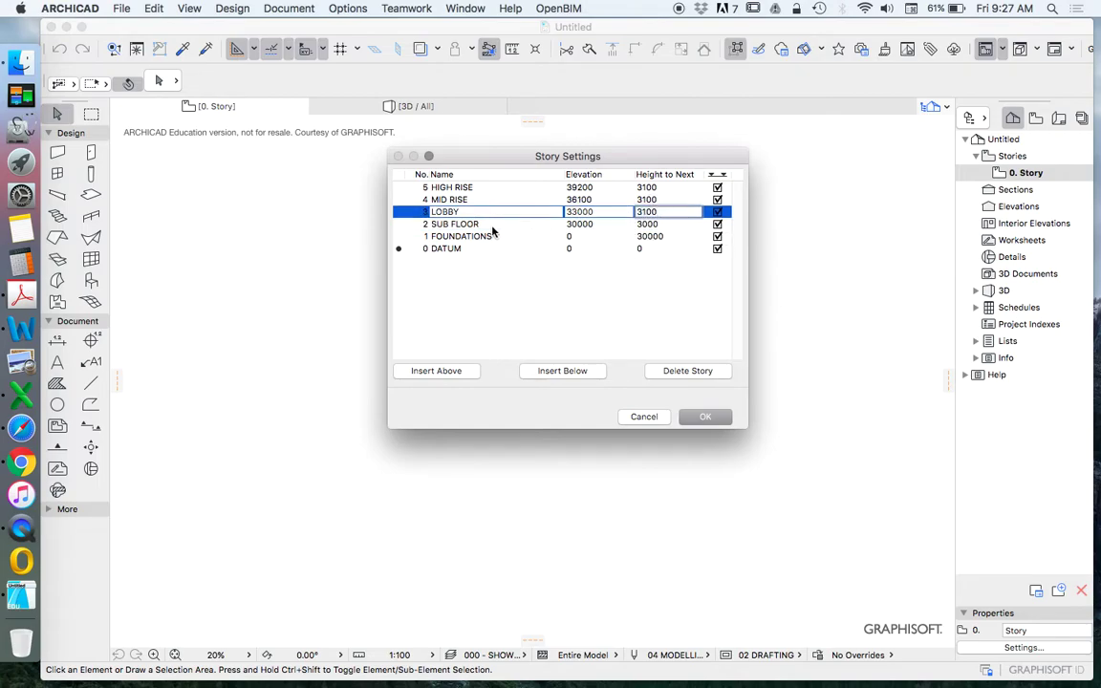
pyautogui.click(655, 225)
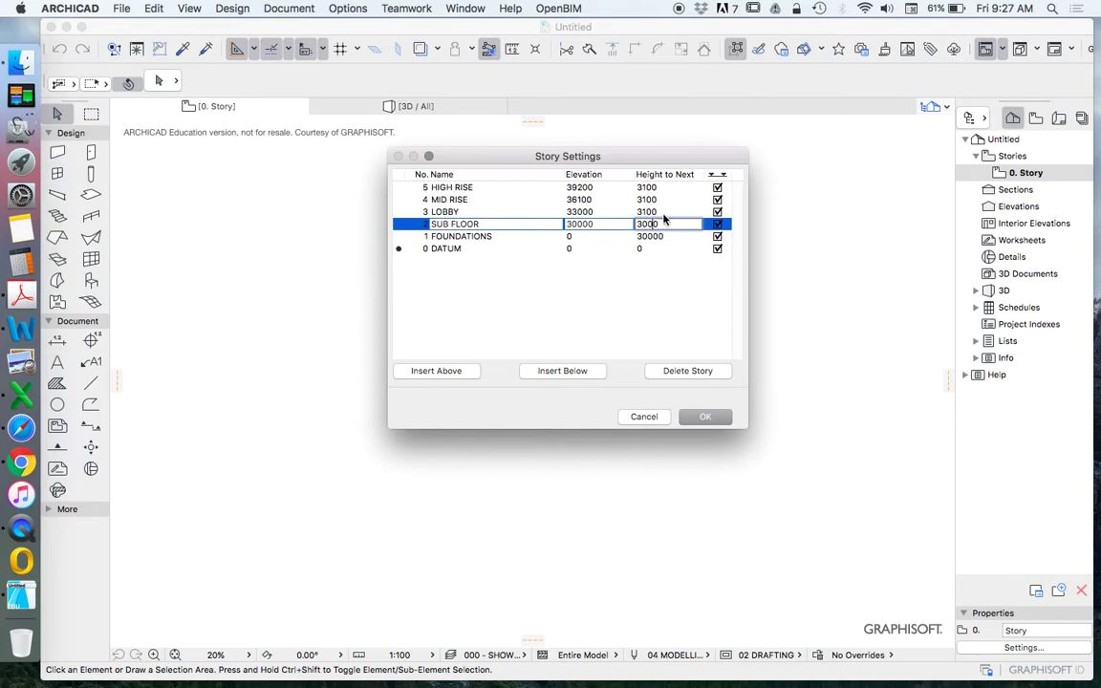
# - Set heights to next of 6000 for LOBBY and 4000 for MID RISE and HIGH RISE
pyautogui.click(659, 211)
pyautogui.click(660, 211)
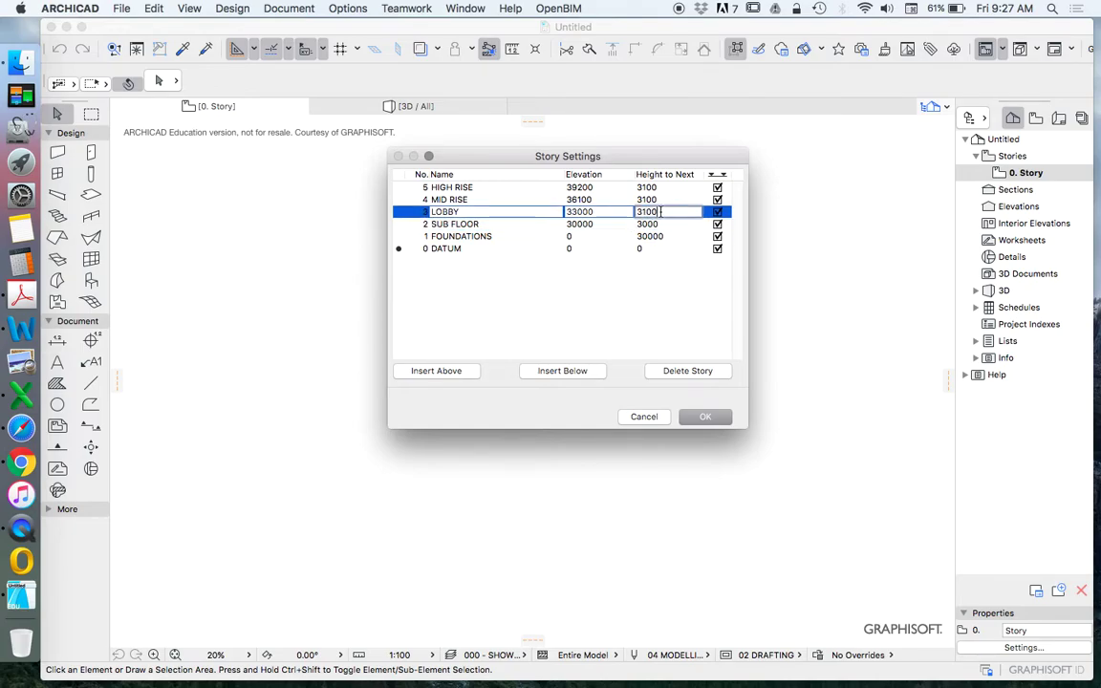
pyautogui.click(655, 211)
pyautogui.doubleClick(667, 214)
pyautogui.write('6000')
pyautogui.press('Up')
pyautogui.click(624, 198)
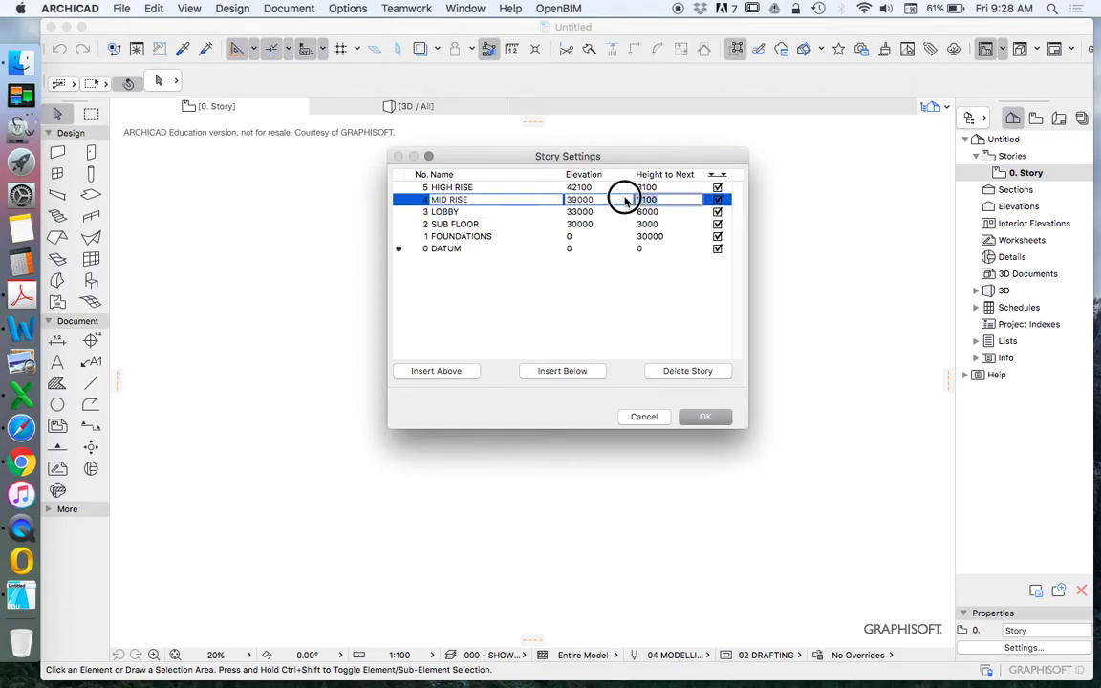
pyautogui.write('400')
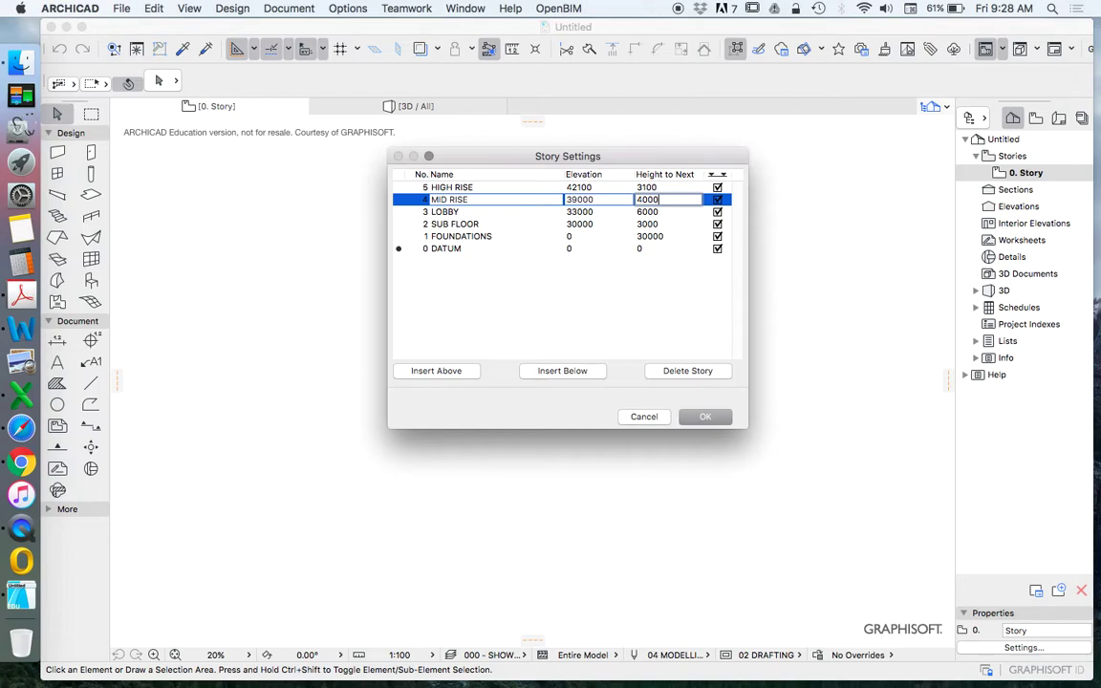
pyautogui.write('0')
pyautogui.click(662, 186)
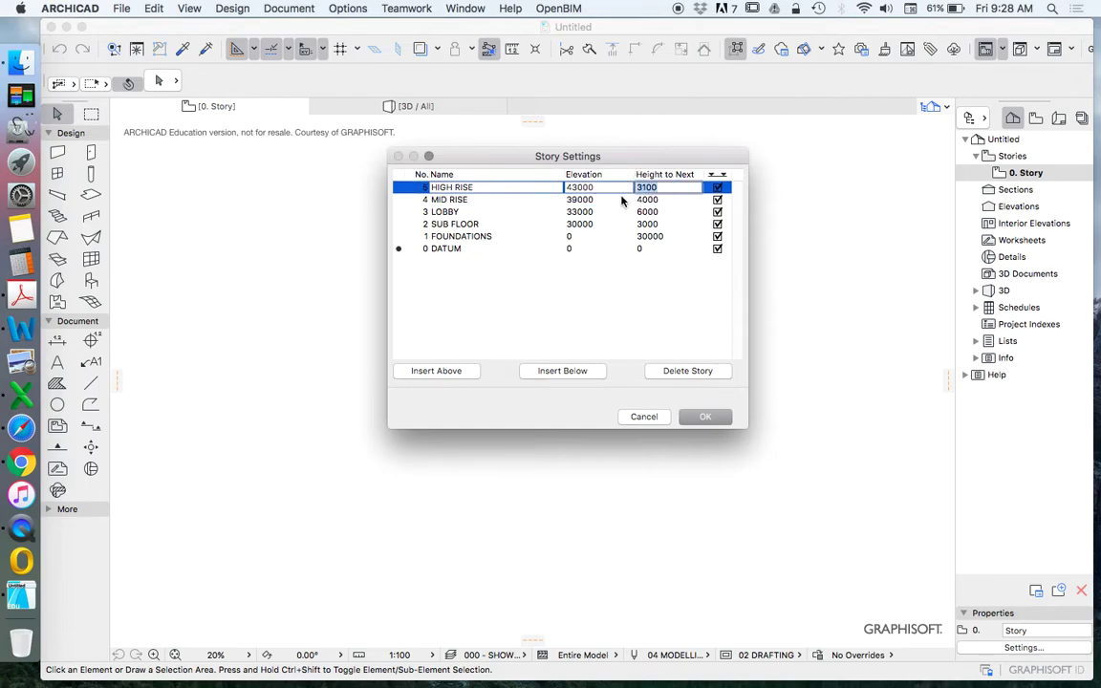
pyautogui.write('4000')
pyautogui.press('Return')
# - Insert a top story named ROOF at elevation 47000 and confirm Story Settings
pyautogui.click(436, 371)
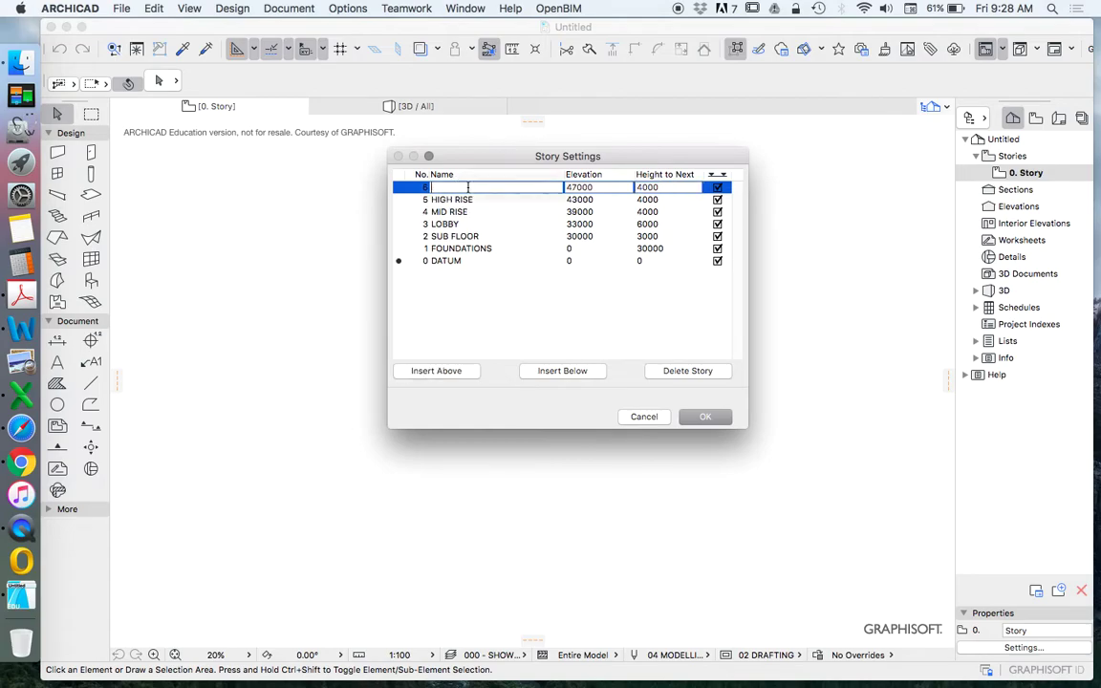
pyautogui.write('ROOF')
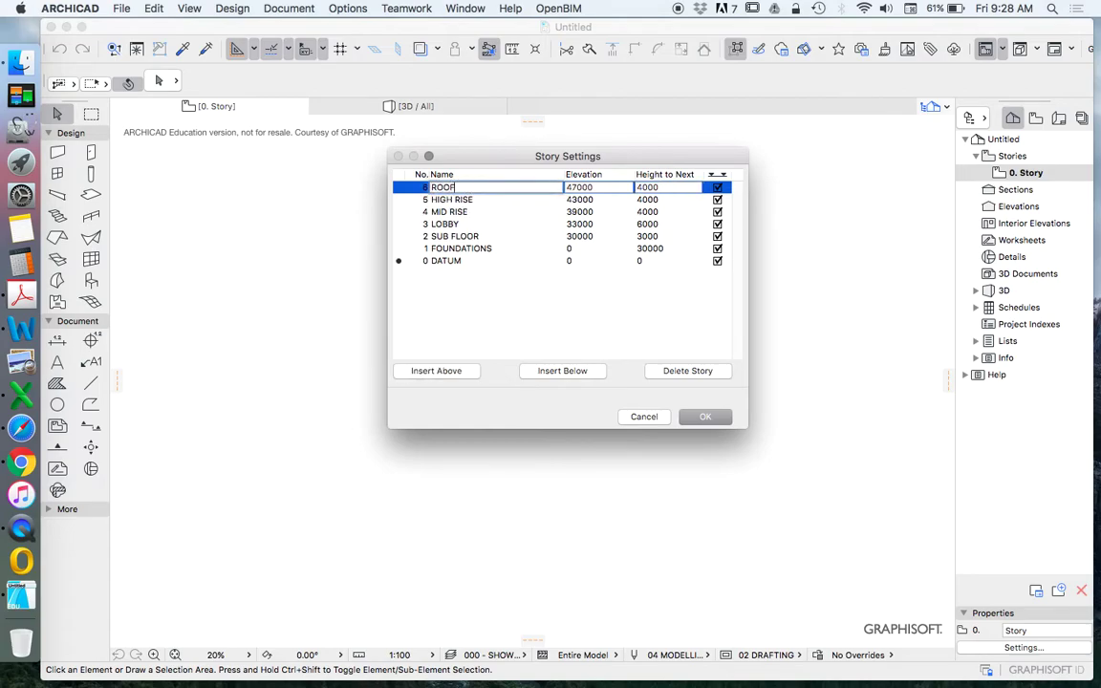
pyautogui.click(717, 190)
# - Apply the story settings and open the 0. DATUM floor plan from the Navigator
pyautogui.click(705, 418)
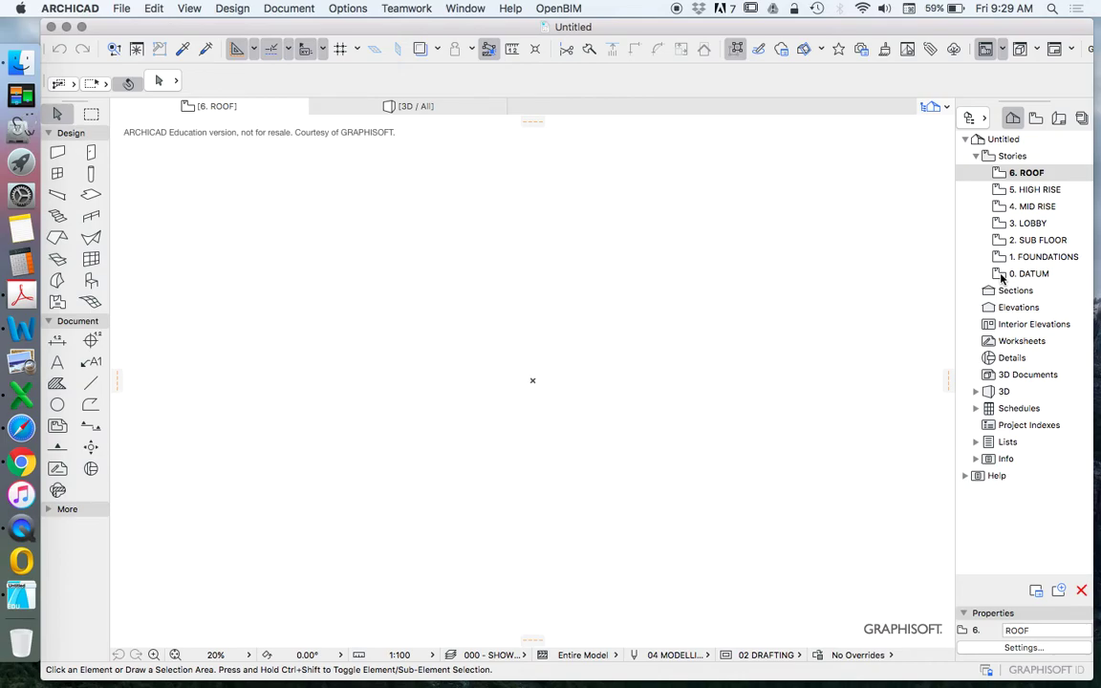
pyautogui.doubleClick(1002, 276)
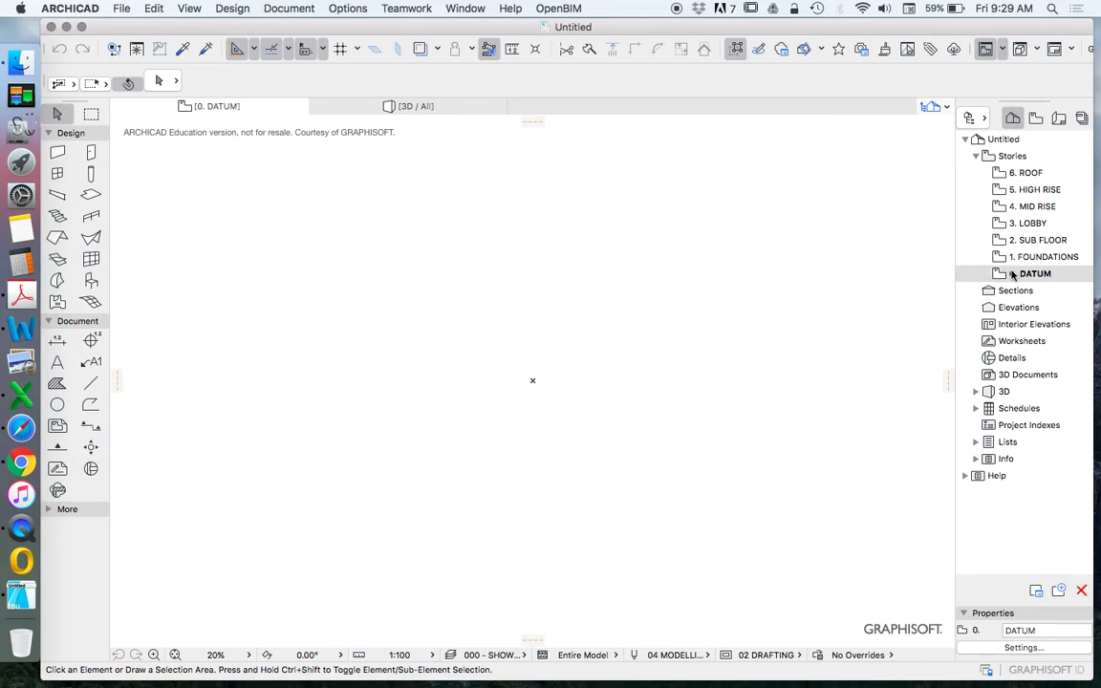